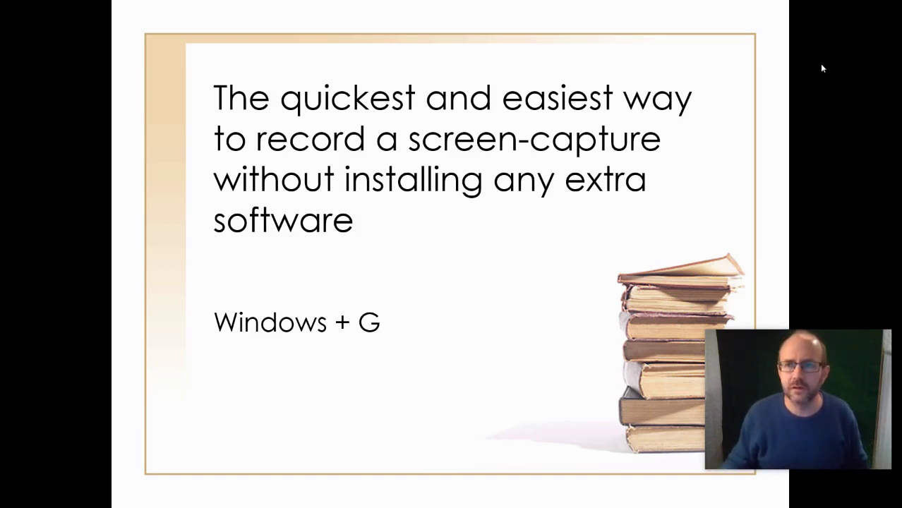
{"action": "key", "text": "super+alt+r"}
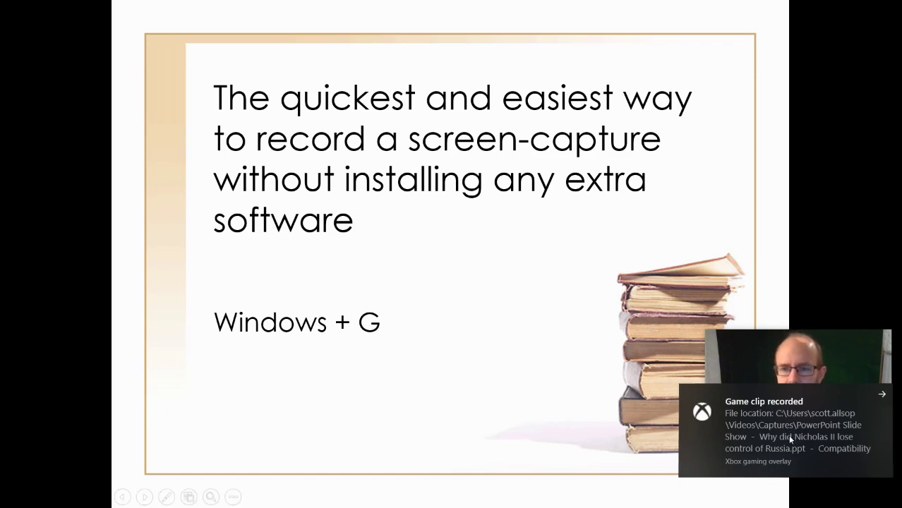
{"action": "left_click", "coordinate": [789, 437]}
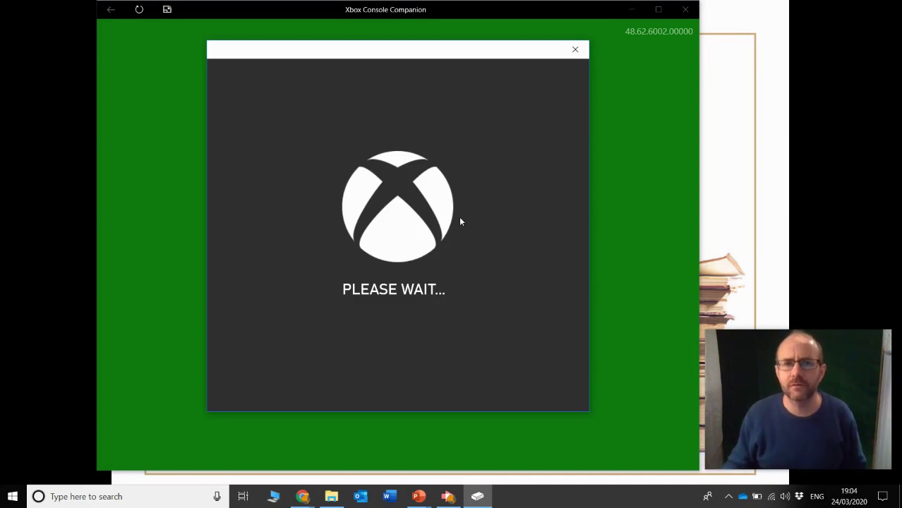
{"action": "left_click", "coordinate": [575, 51]}
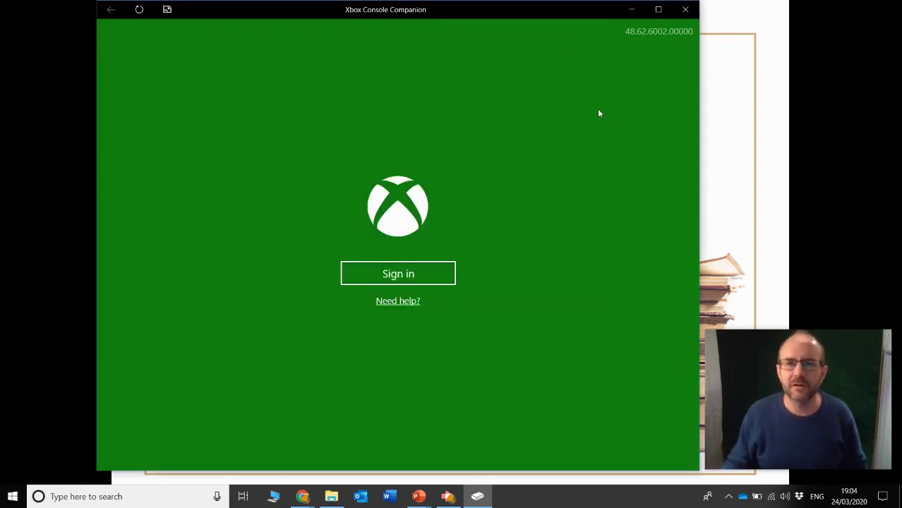
{"action": "left_click", "coordinate": [683, 11]}
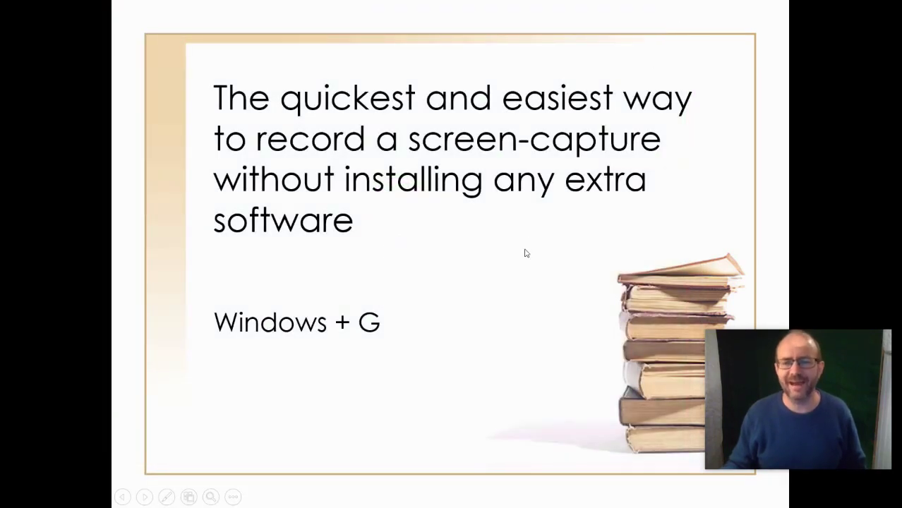
Step: End the slide show and minimize PowerPoint and Chrome to reach the desktop
{"action": "key", "text": "Escape"}
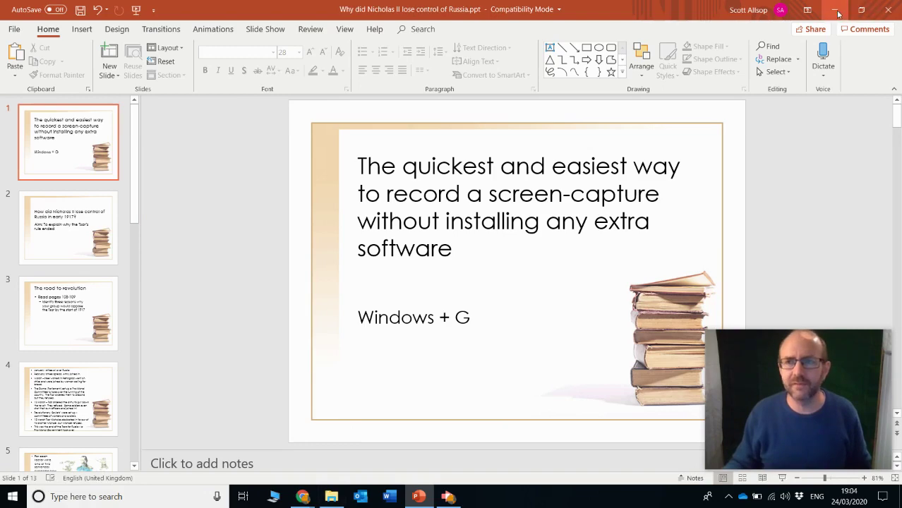
{"action": "left_click", "coordinate": [884, 9]}
{"action": "left_click", "coordinate": [833, 8]}
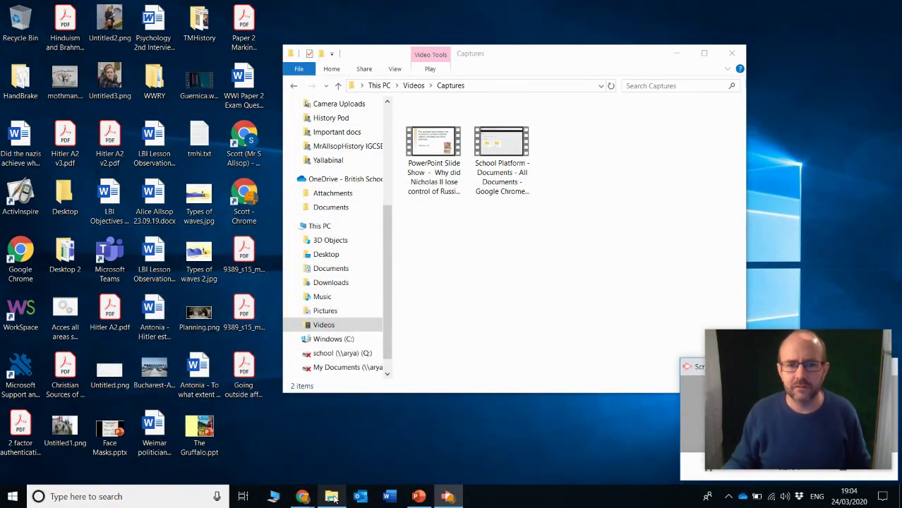
Step: Browse This PC > Videos > Captures and select the 30.8 MB, 24-second MP4 recording
{"action": "left_click", "coordinate": [331, 496]}
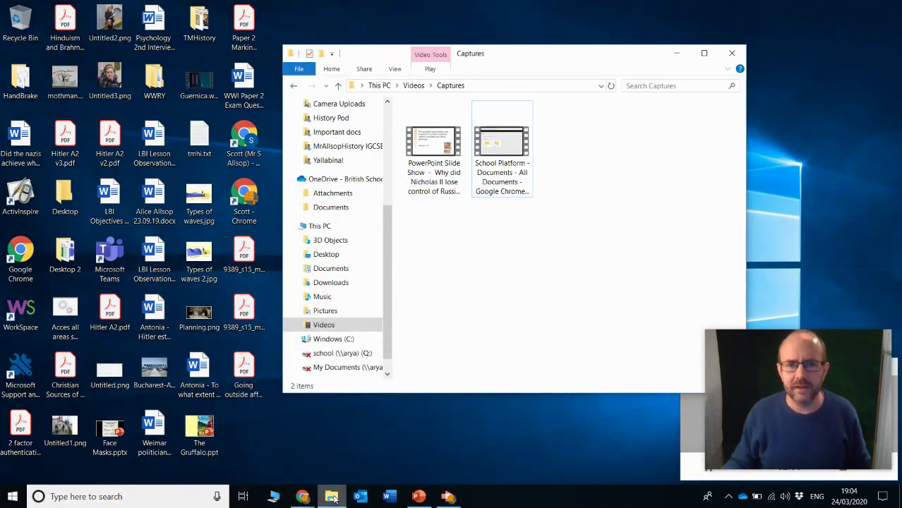
{"action": "left_click", "coordinate": [319, 226]}
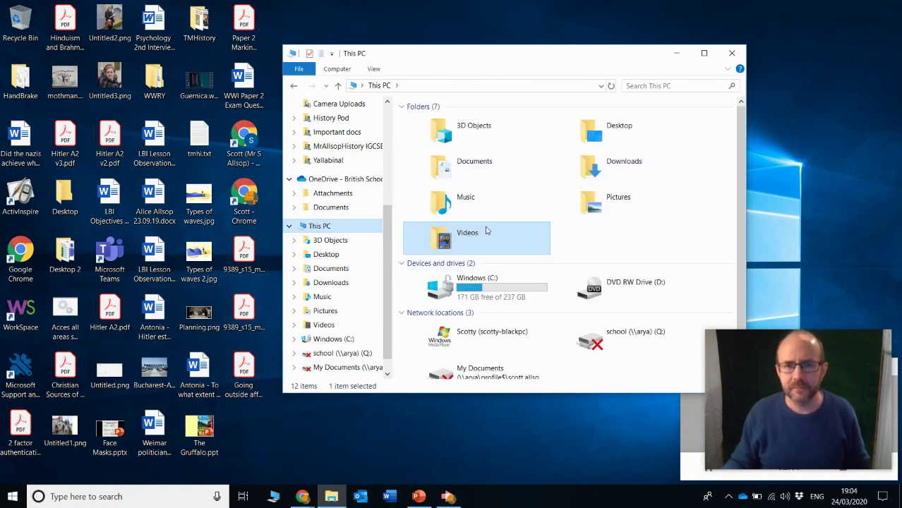
{"action": "double_click", "coordinate": [479, 241]}
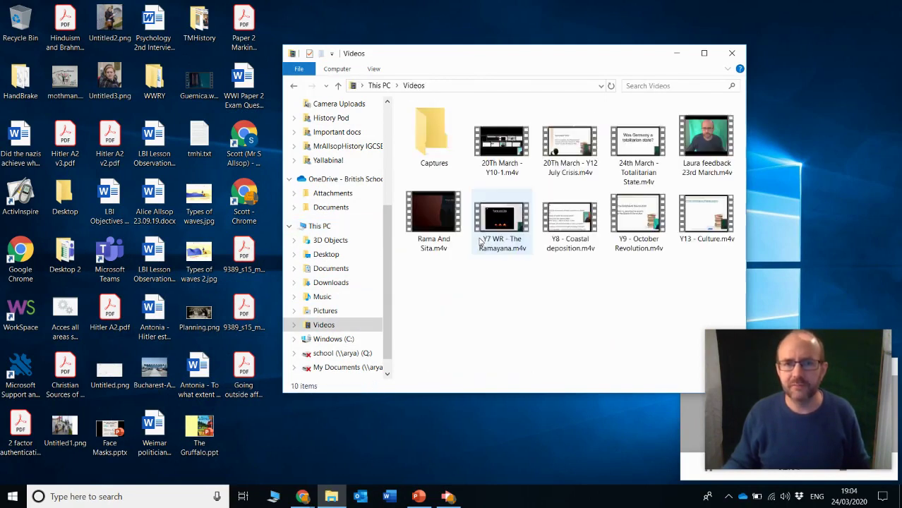
{"action": "double_click", "coordinate": [428, 139]}
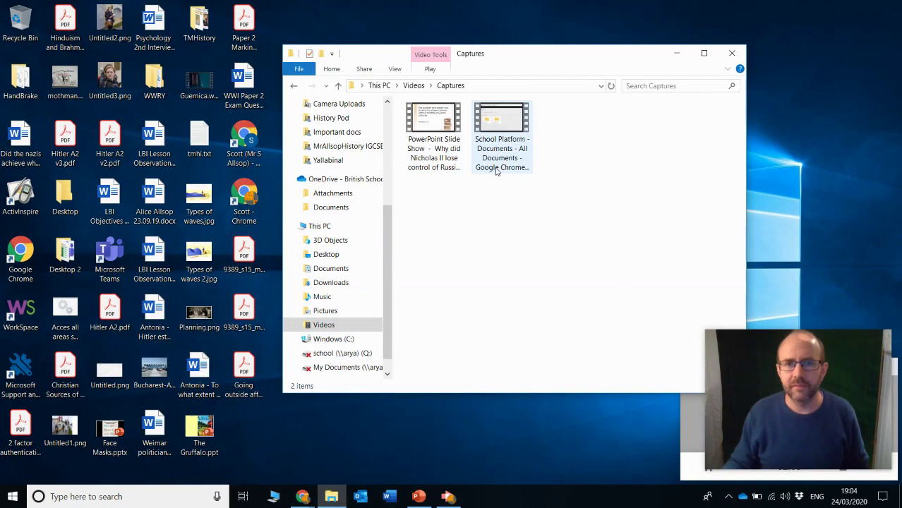
{"action": "left_click", "coordinate": [437, 140]}
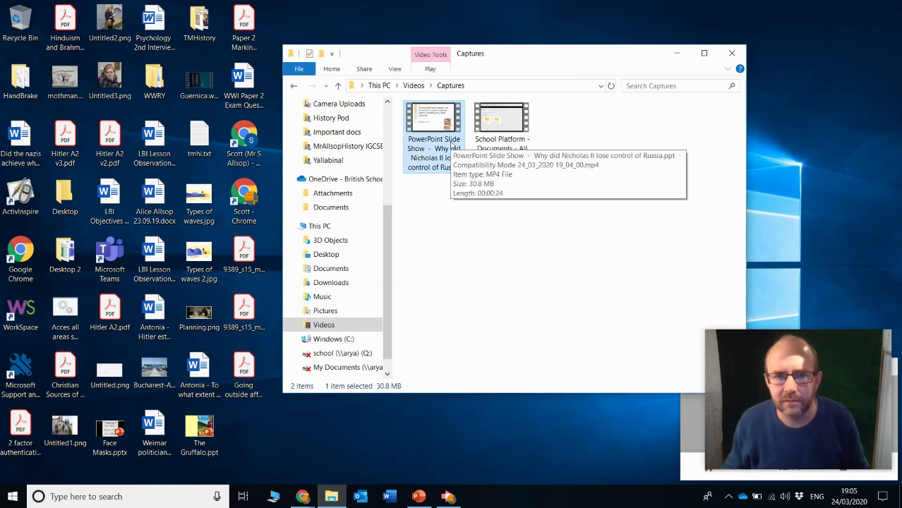
{"action": "double_click", "coordinate": [452, 145]}
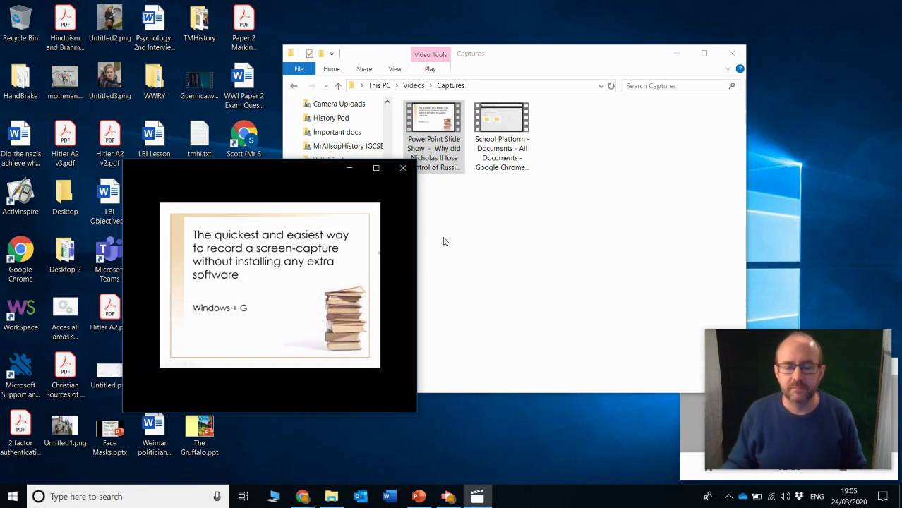
{"action": "double_click", "coordinate": [338, 257]}
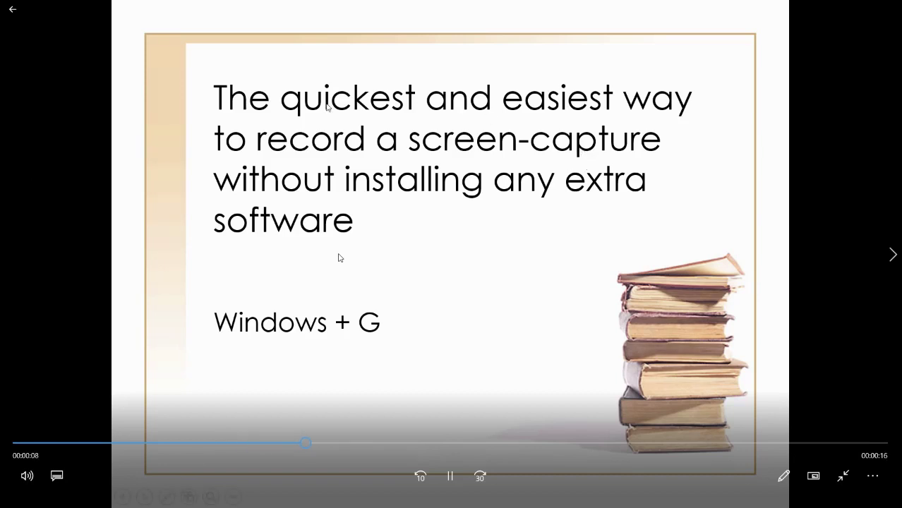
{"action": "double_click", "coordinate": [337, 257]}
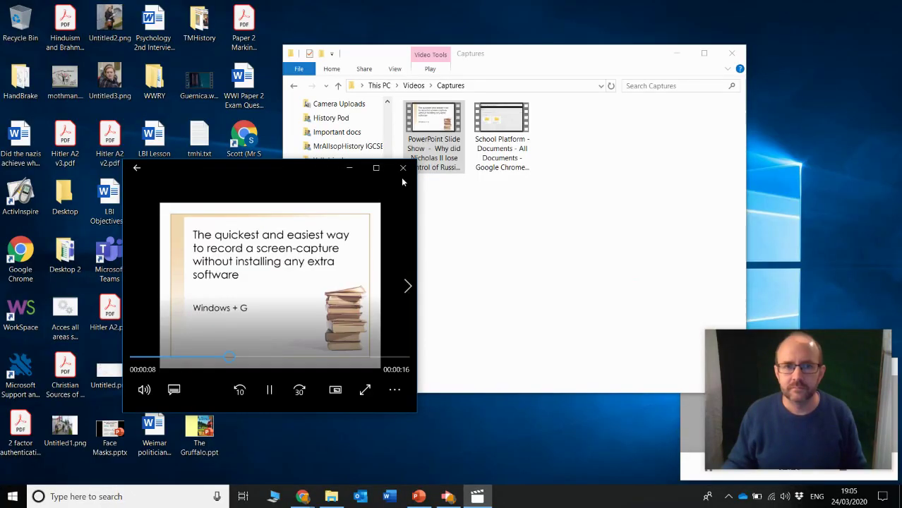
{"action": "left_click", "coordinate": [402, 170]}
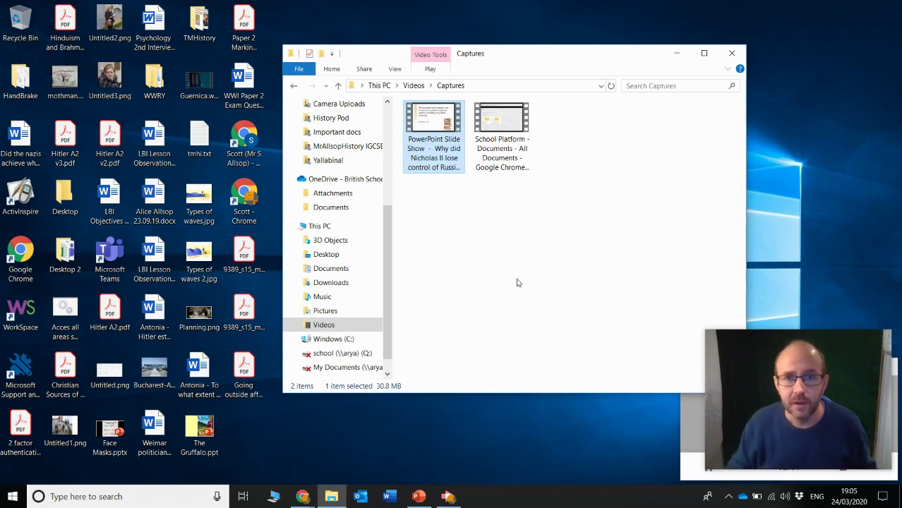
Step: Deselect the recording in Captures and restore the PowerPoint presentation to editing view
{"action": "left_click", "coordinate": [450, 229]}
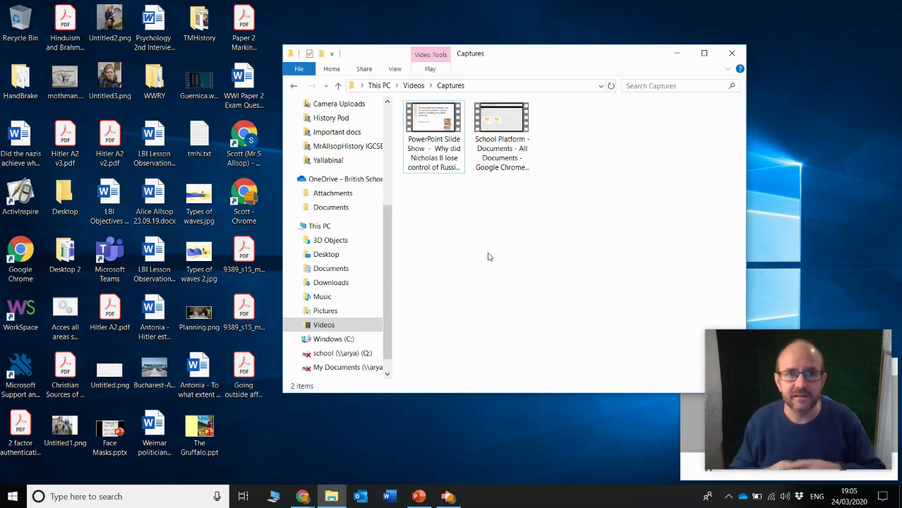
{"action": "left_click", "coordinate": [419, 496]}
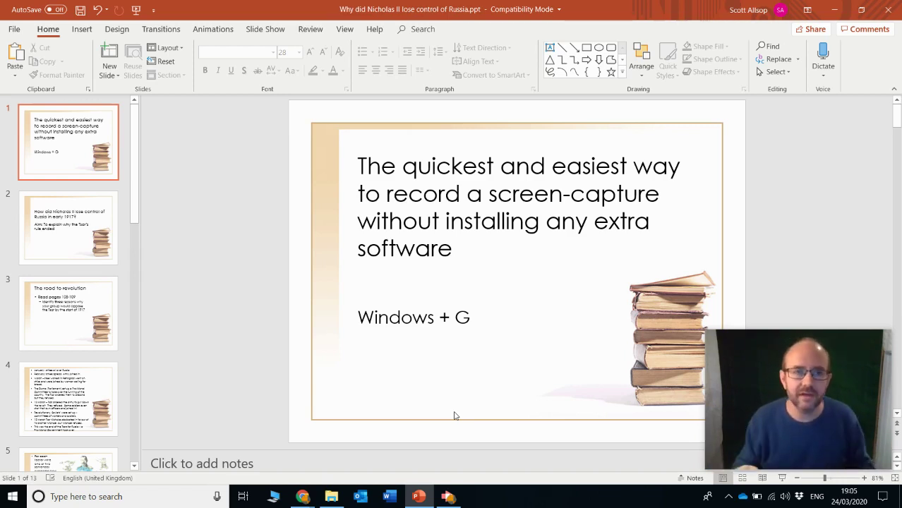
Step: Add 'Handbrake.fr' as a second line beneath 'Windows + G' on the title slide
{"action": "left_click", "coordinate": [487, 325]}
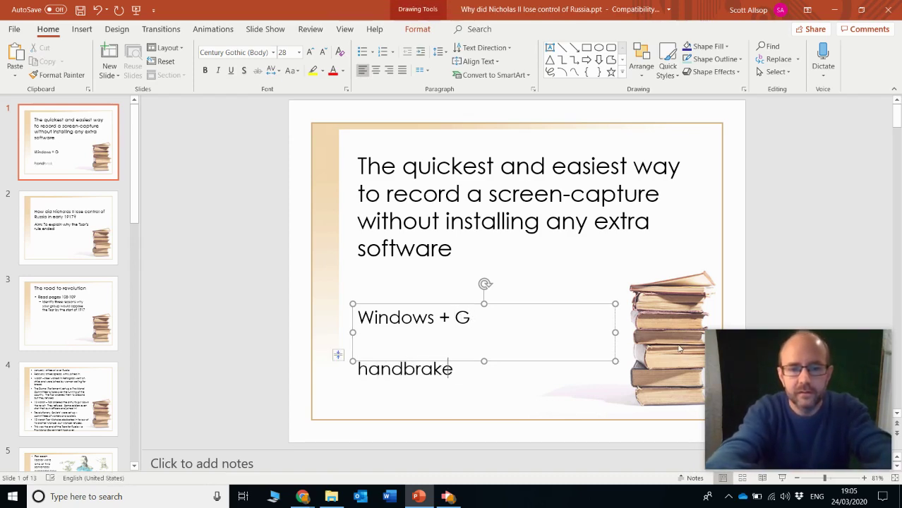
{"action": "type", "text": ".fr"}
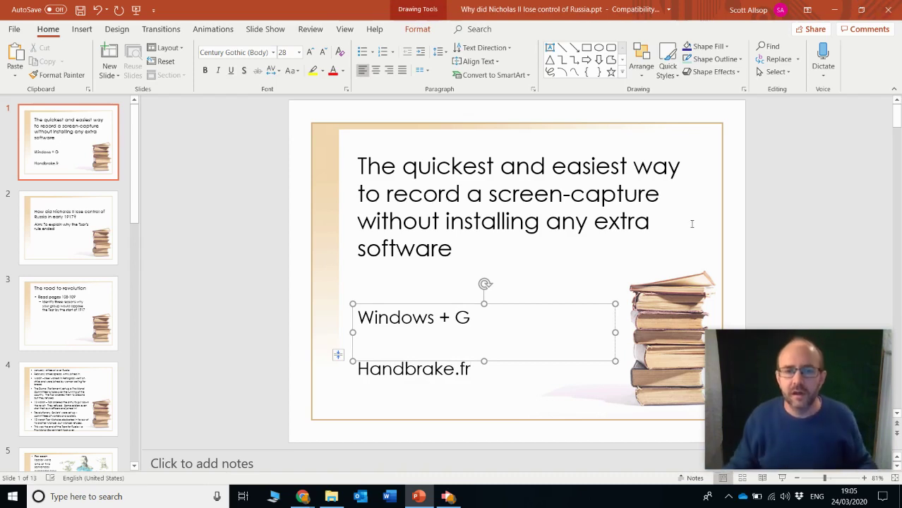
{"action": "left_click", "coordinate": [668, 284]}
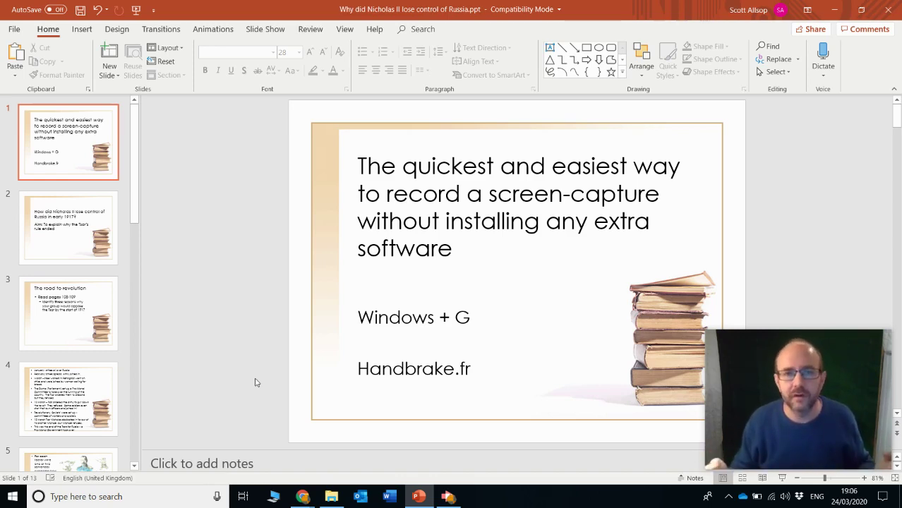
Step: Find HandBrake with Windows search, close its program folder, and bring up its Source Selection window
{"action": "left_click", "coordinate": [86, 496]}
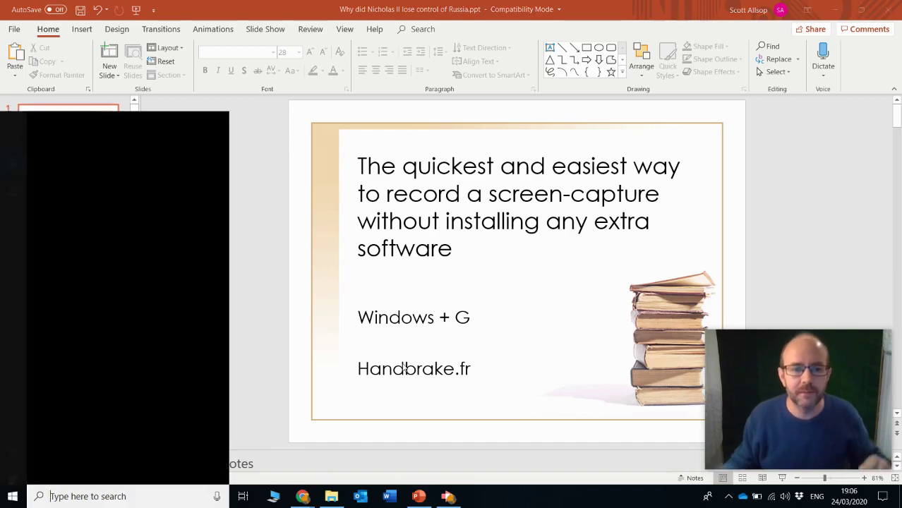
{"action": "type", "text": "handbrake"}
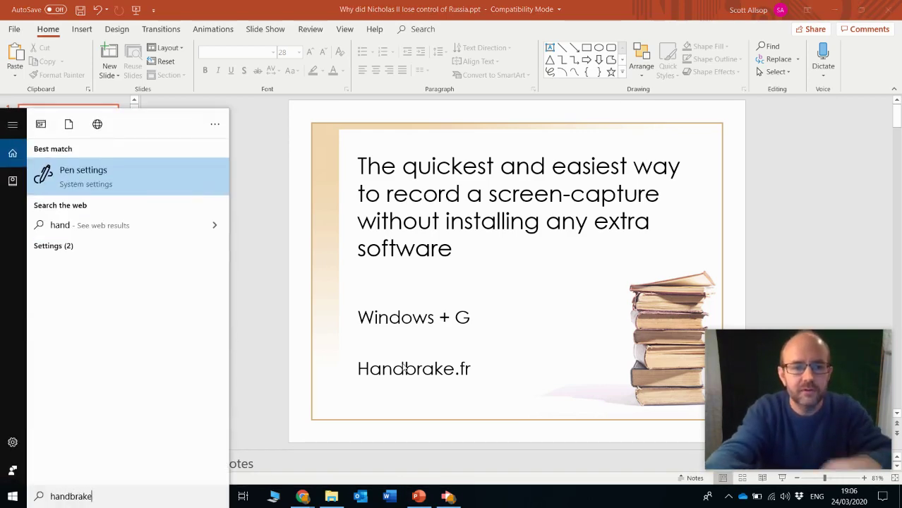
{"action": "key", "text": "Return"}
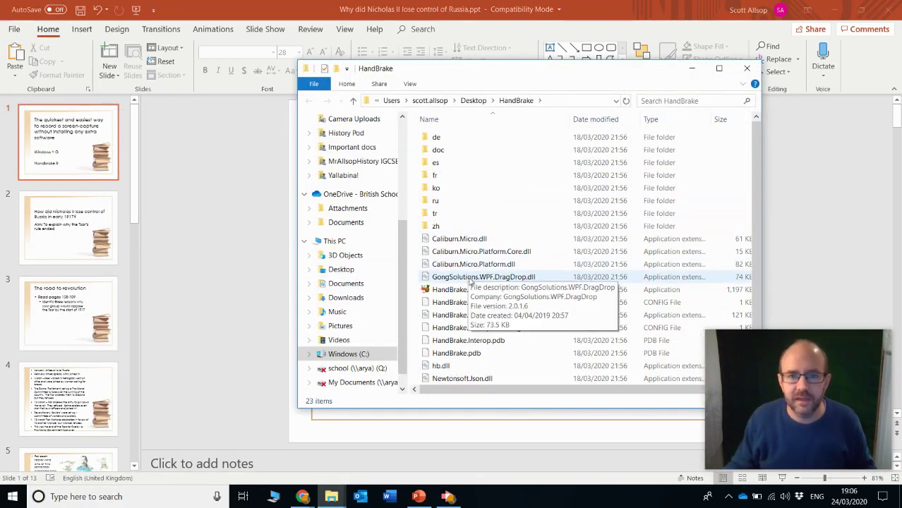
{"action": "left_click", "coordinate": [472, 289]}
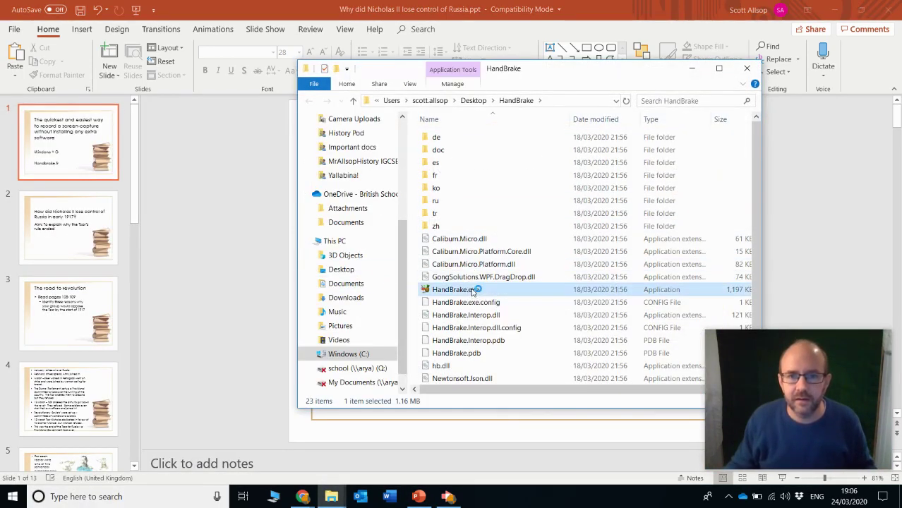
{"action": "left_click", "coordinate": [749, 71]}
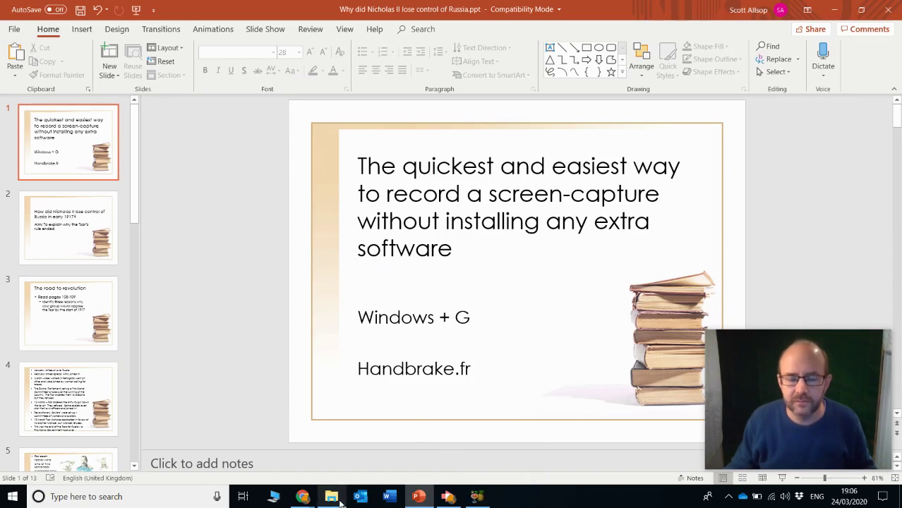
{"action": "left_click", "coordinate": [477, 496]}
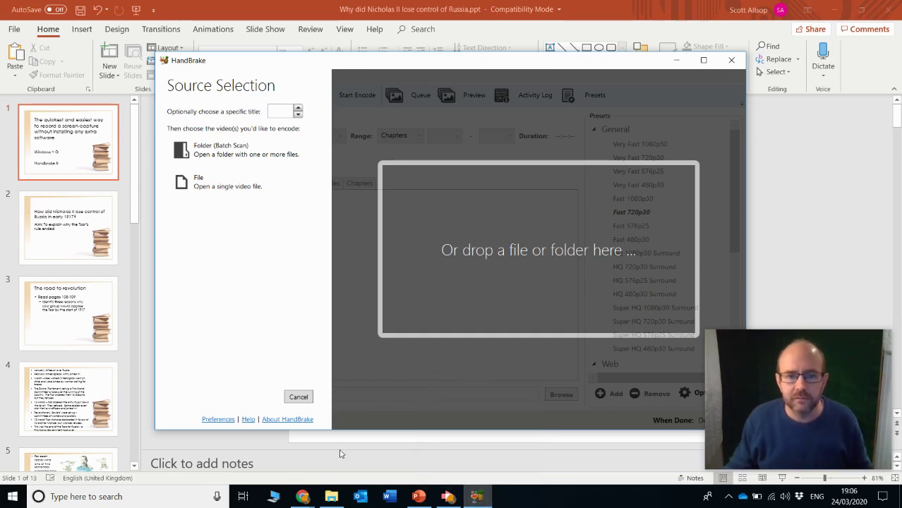
Step: Drag the PowerPoint Slide Show recording into HandBrake and choose the Fast 720p30 preset with MP4 output
{"action": "left_click", "coordinate": [331, 496]}
{"action": "left_click", "coordinate": [429, 128]}
{"action": "left_click_drag", "start_coordinate": [429, 128], "coordinate": [540, 406]}
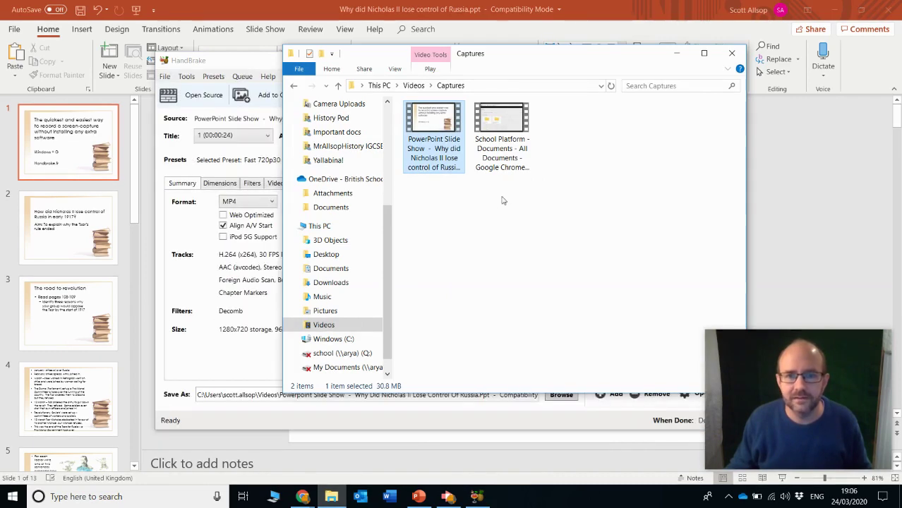
{"action": "left_click", "coordinate": [253, 358]}
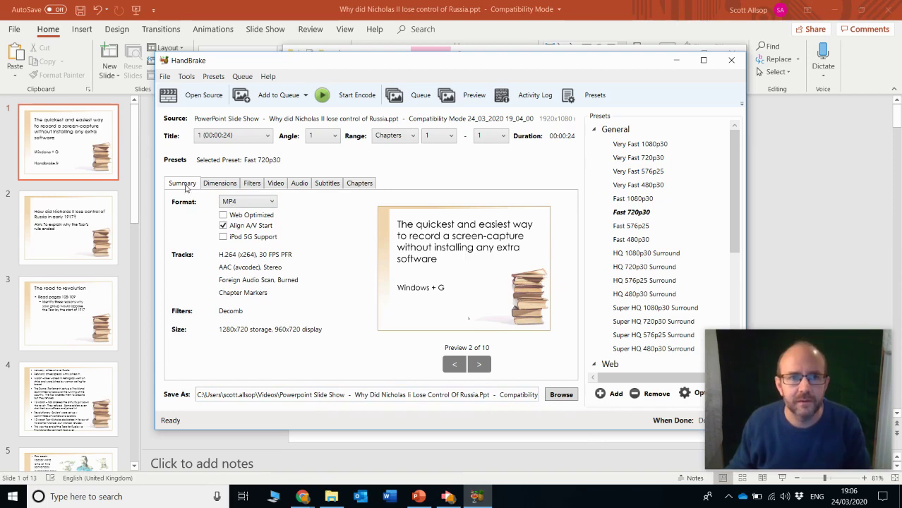
{"action": "left_click", "coordinate": [642, 215]}
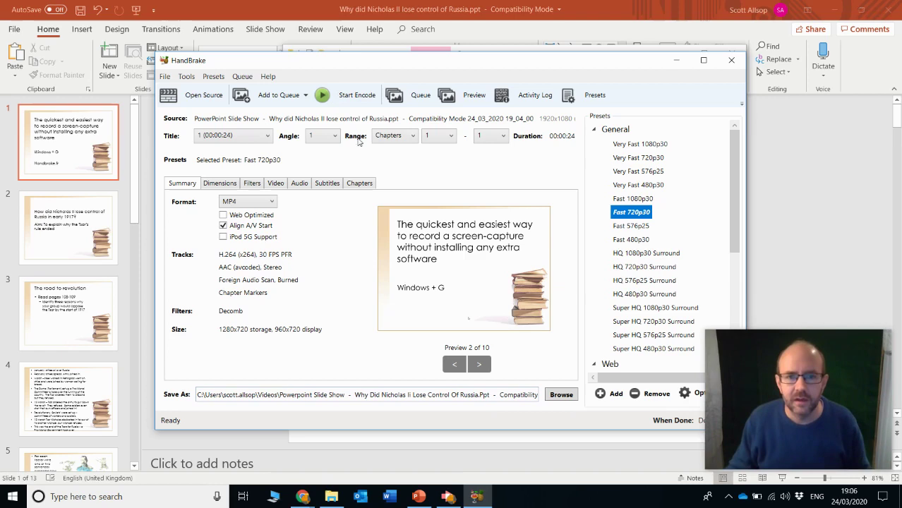
{"action": "left_click", "coordinate": [501, 396]}
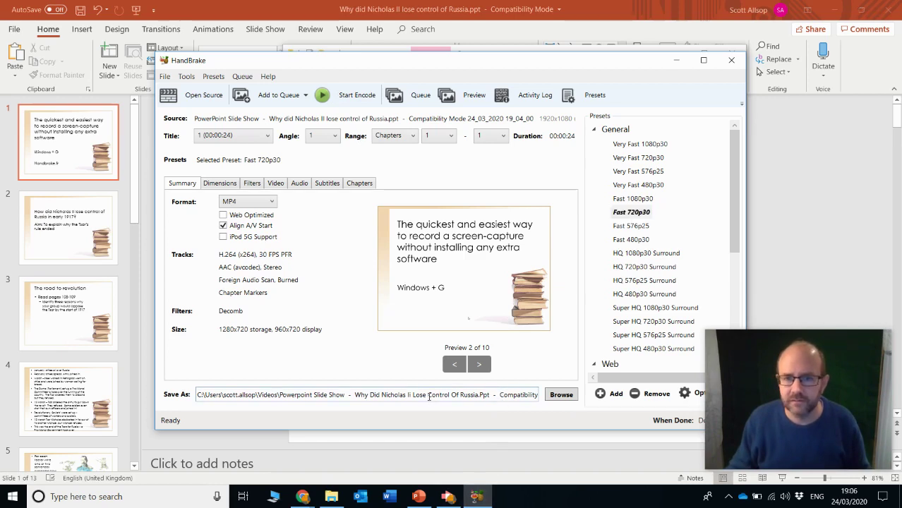
Step: Start encoding the recording and switch back to PowerPoint once it passes 72%
{"action": "left_click", "coordinate": [352, 95]}
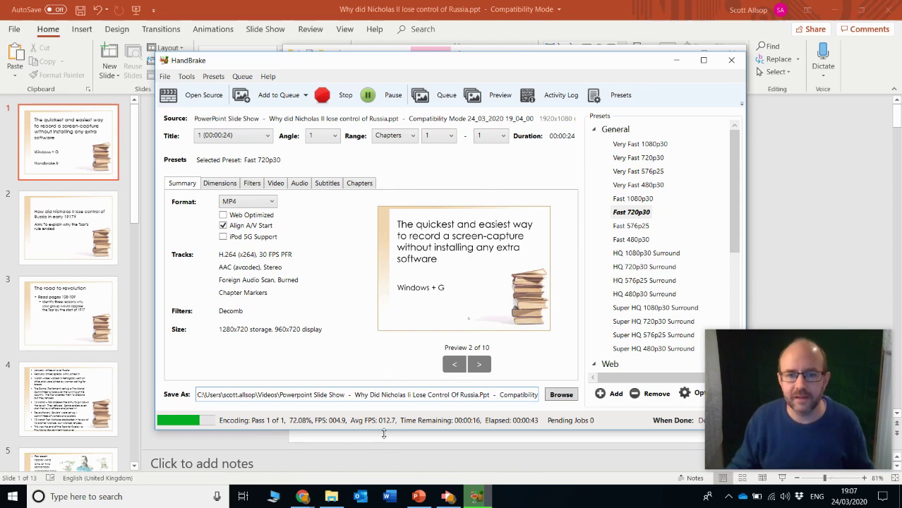
{"action": "left_click", "coordinate": [418, 496]}
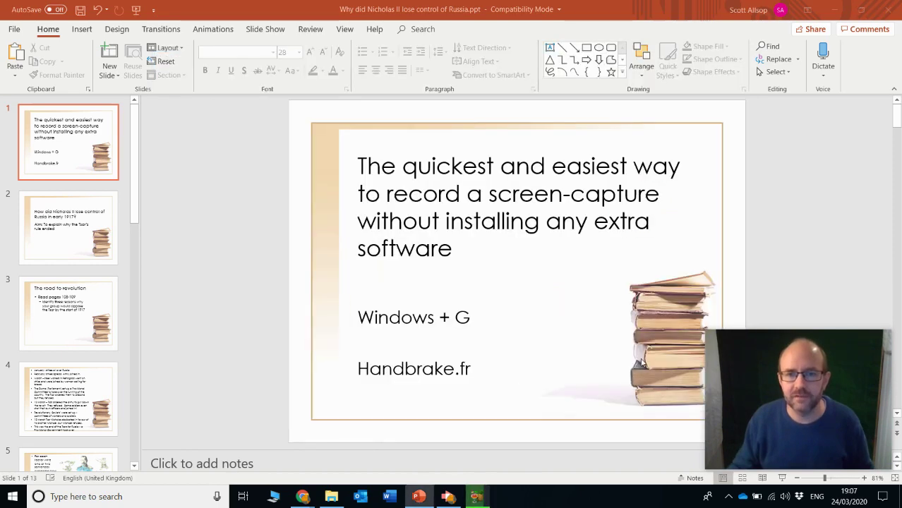
Step: Start the full-screen slide show from slide 1 using the status-bar Slide Show button
{"action": "left_click", "coordinate": [782, 478]}
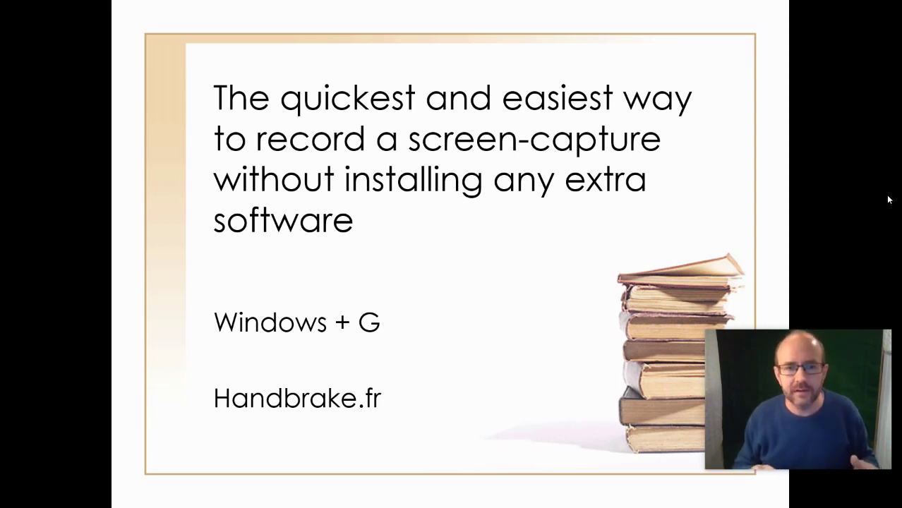
Step: End the slide show and compare the 726 KB encode in Videos with the 30.8 MB original in Captures
{"action": "key", "text": "Escape"}
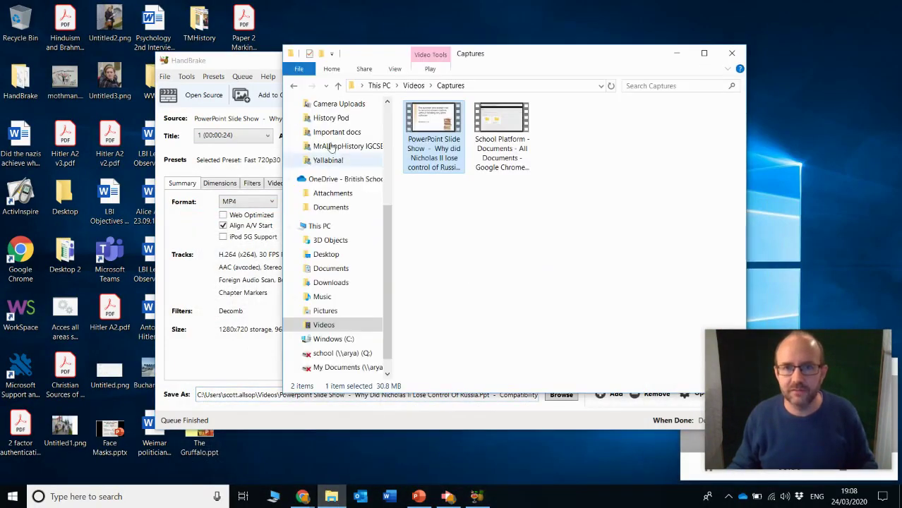
{"action": "left_click", "coordinate": [295, 86]}
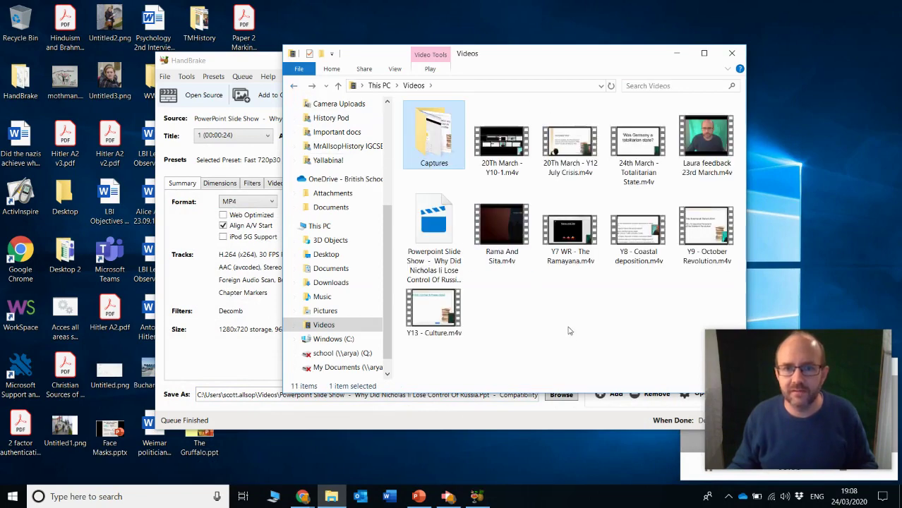
{"action": "left_click", "coordinate": [445, 243]}
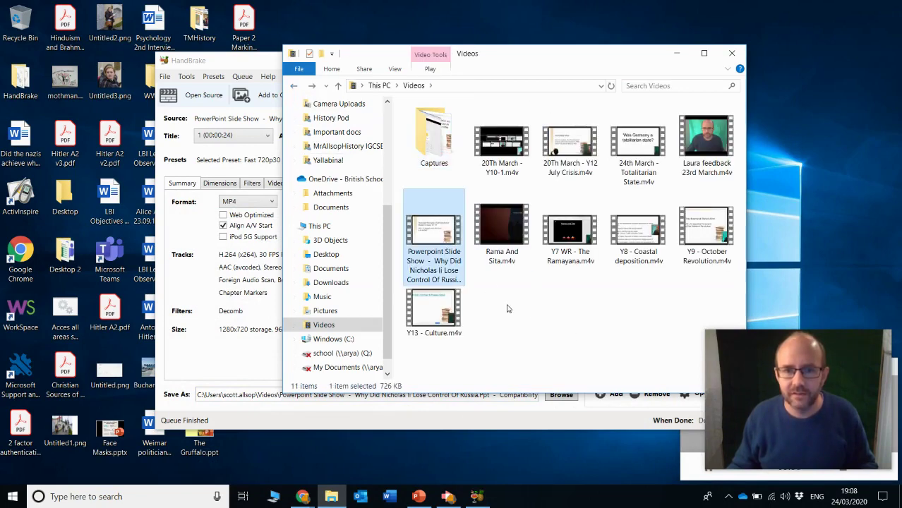
{"action": "left_click", "coordinate": [312, 86]}
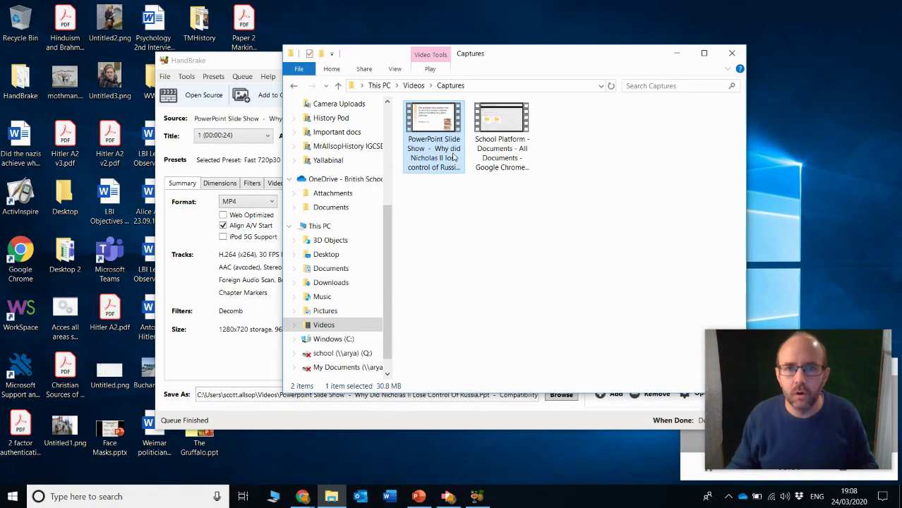
{"action": "left_click", "coordinate": [295, 86]}
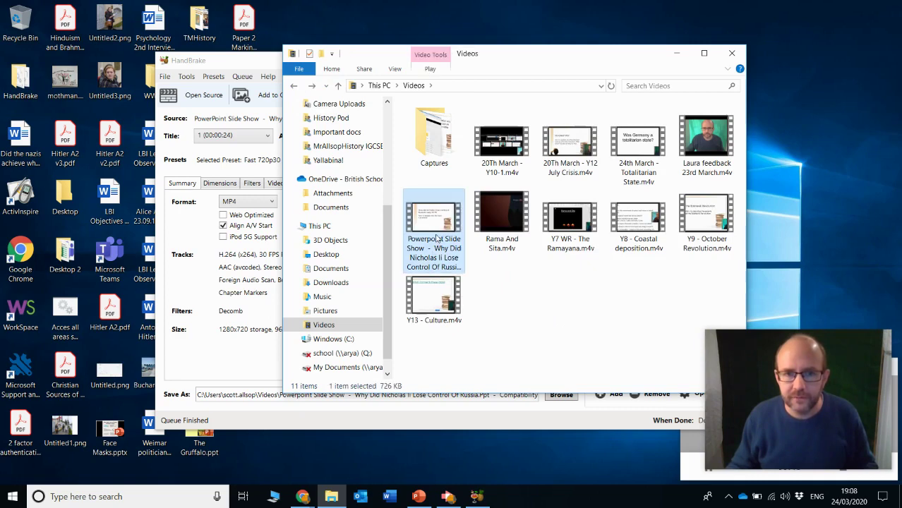
Step: Play the compressed video full screen in Films & TV, close it, and restart the PowerPoint slide show
{"action": "double_click", "coordinate": [439, 235]}
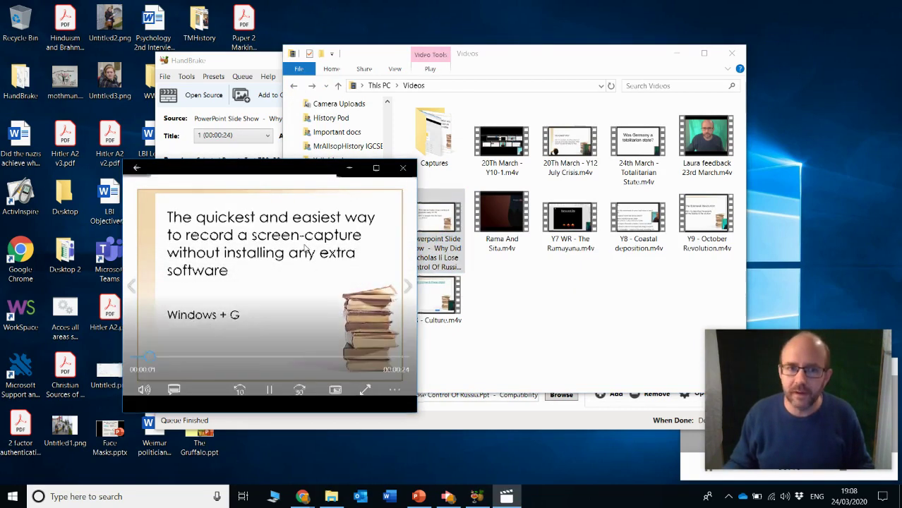
{"action": "key", "text": "F11"}
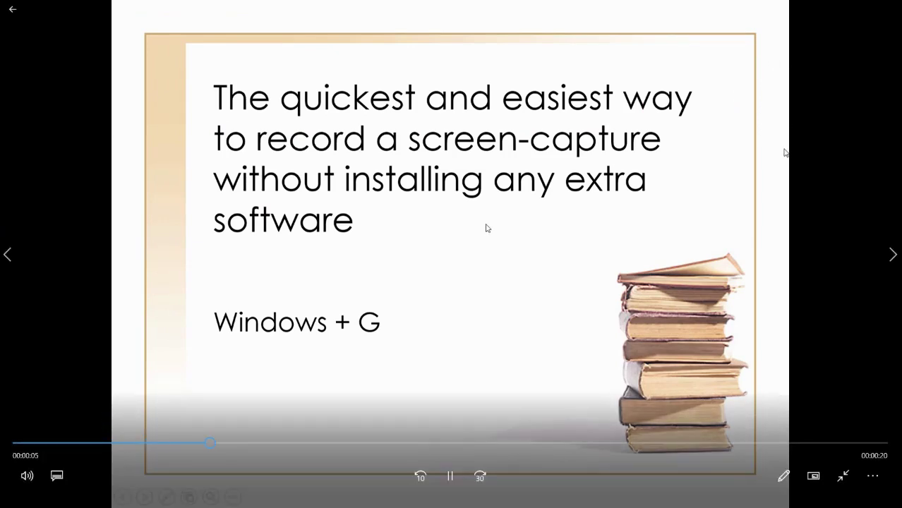
{"action": "key", "text": "Escape"}
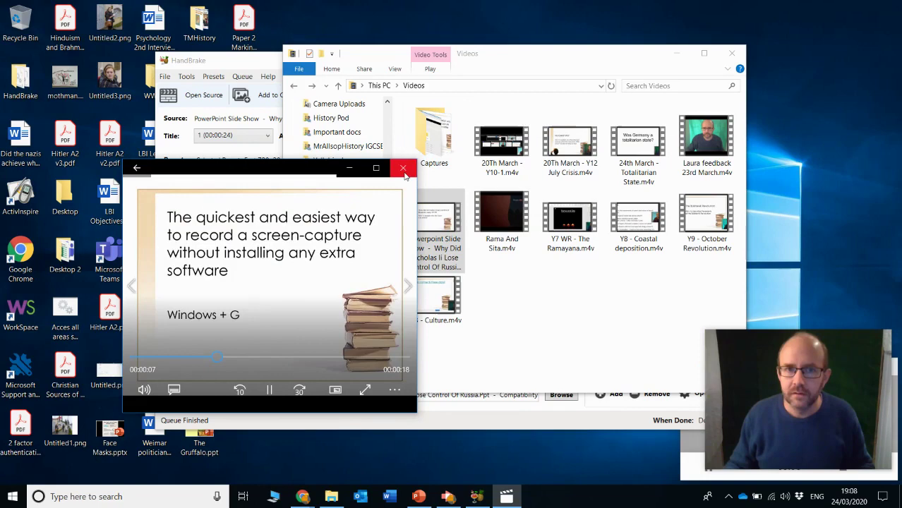
{"action": "key", "text": "alt+F4"}
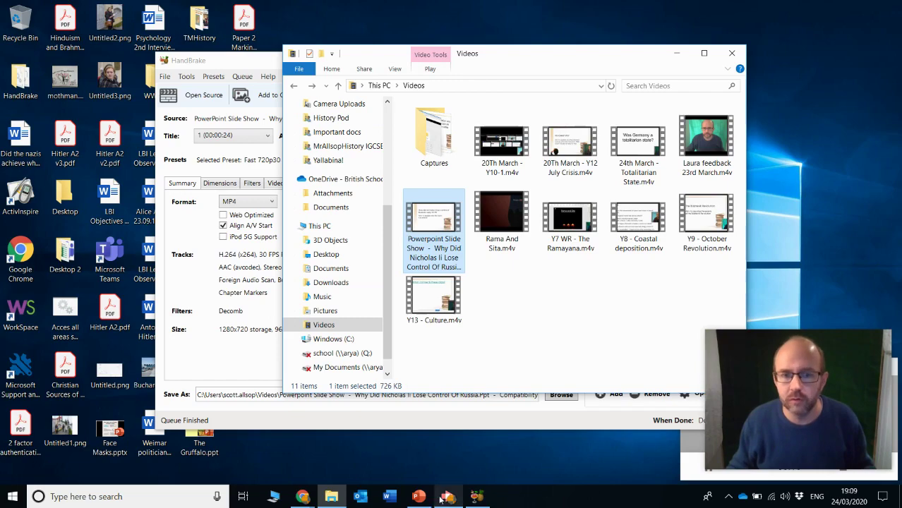
{"action": "left_click", "coordinate": [418, 496]}
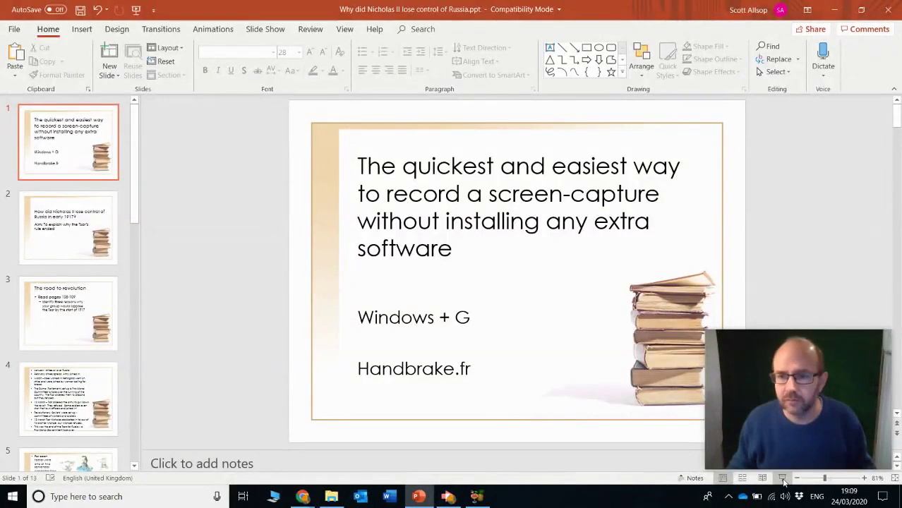
{"action": "left_click", "coordinate": [781, 478]}
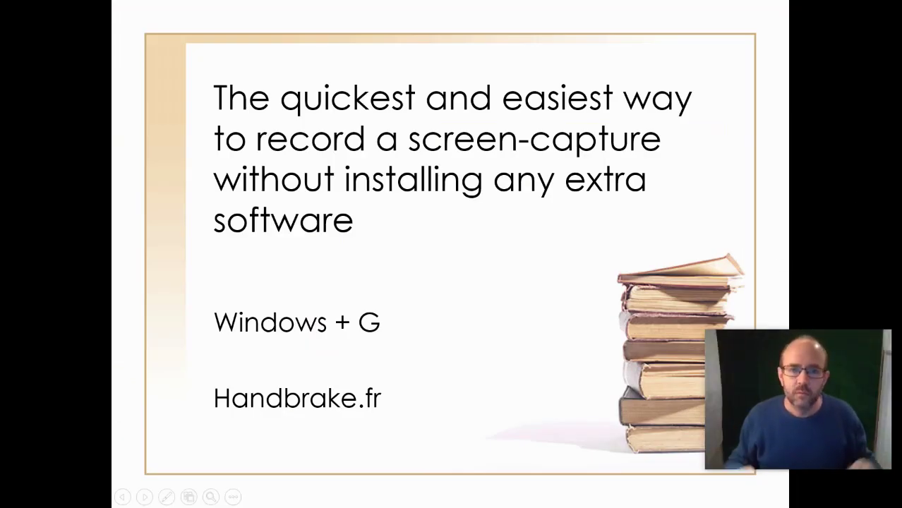